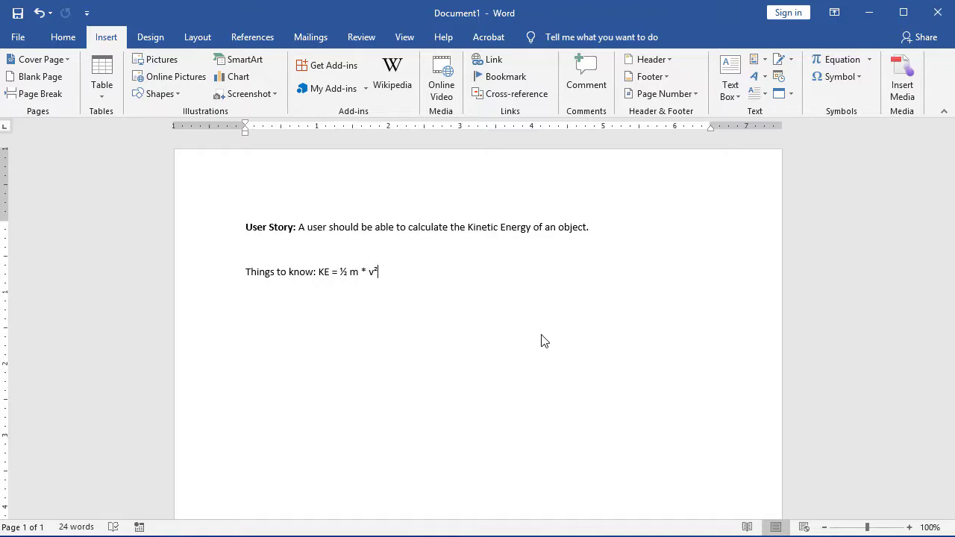
Draw a flowchart terminator shape about 1.4" wide and 0.46" high below the kinetic energy formula and label it "Start"
{"action": "scroll", "coordinate": [541, 335], "scroll_direction": "down", "scroll_amount": 2}
{"action": "scroll", "coordinate": [542, 335], "scroll_direction": "down", "scroll_amount": 1}
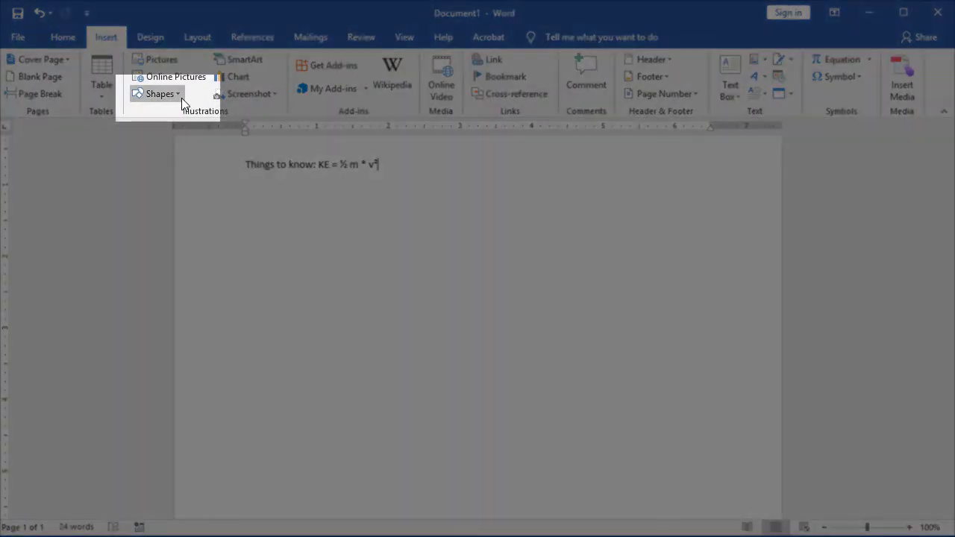
{"action": "left_click", "coordinate": [182, 97]}
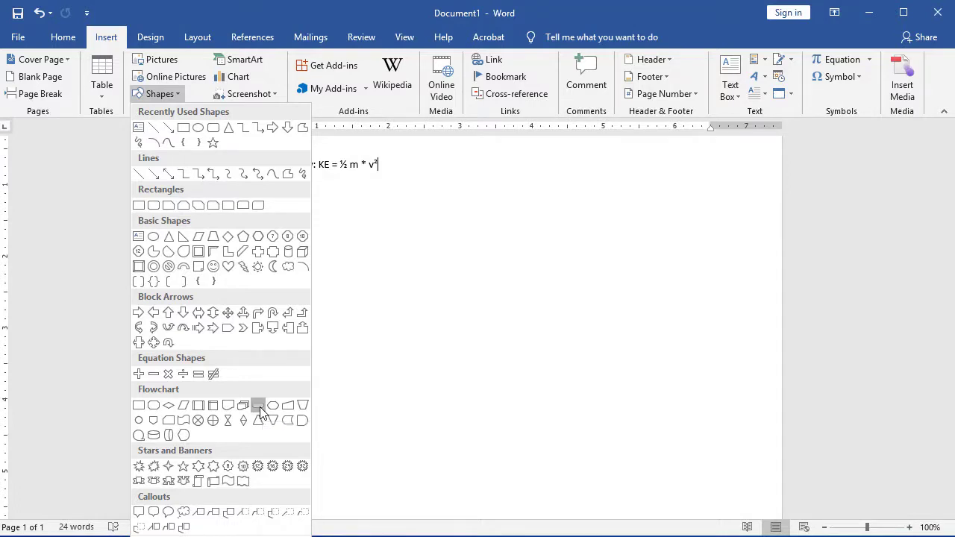
{"action": "left_click", "coordinate": [258, 407]}
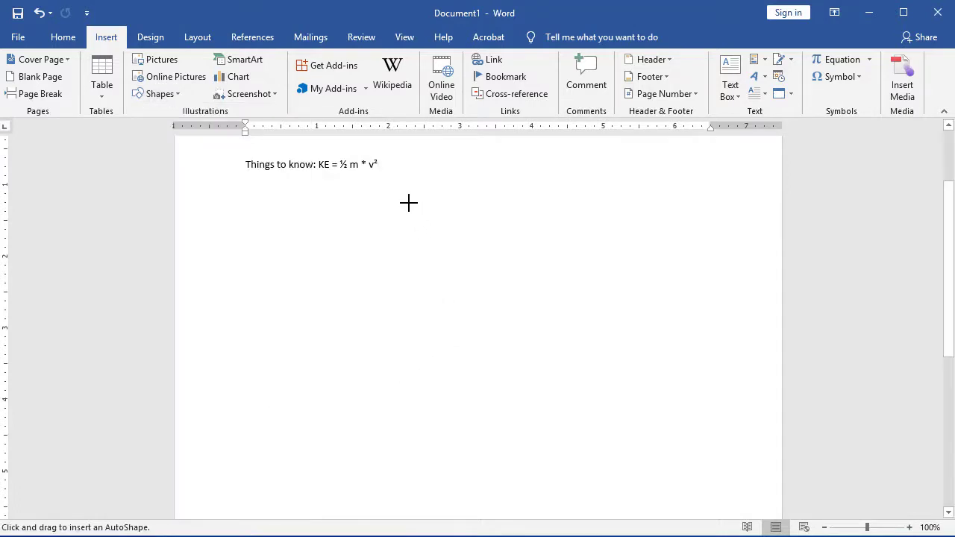
{"action": "left_click_drag", "start_coordinate": [409, 203], "coordinate": [510, 236]}
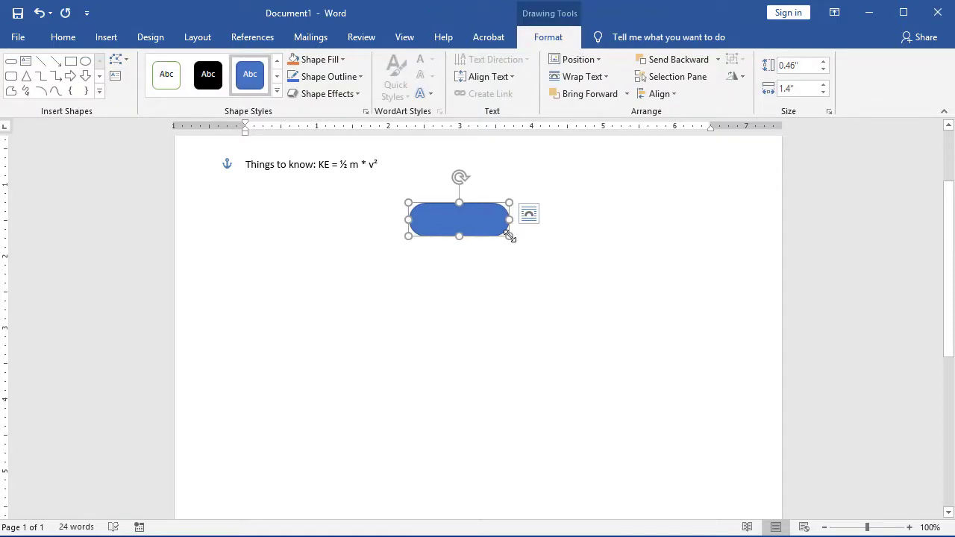
{"action": "type", "text": "Start"}
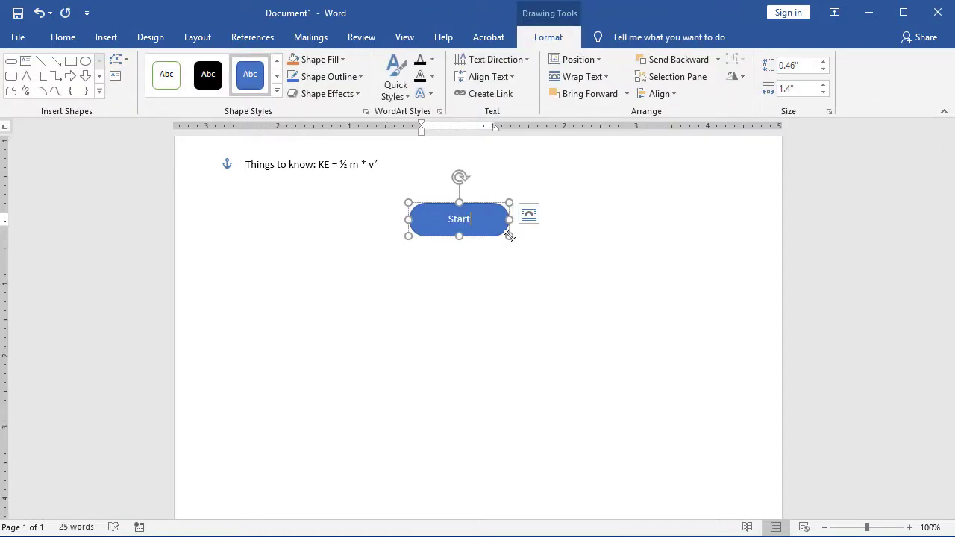
Draw a flowchart data parallelogram below the Start shape and label it "In: mass"
{"action": "left_click", "coordinate": [109, 41]}
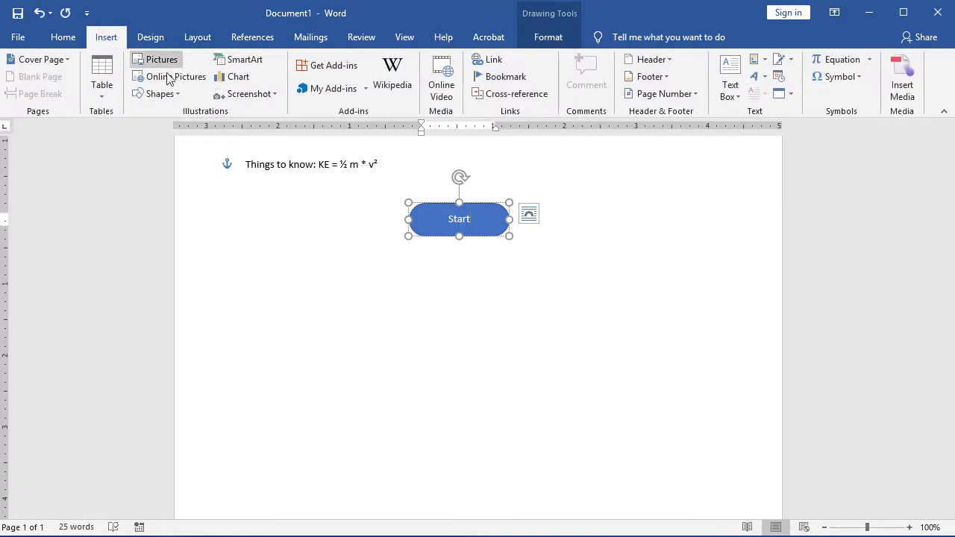
{"action": "left_click", "coordinate": [179, 98]}
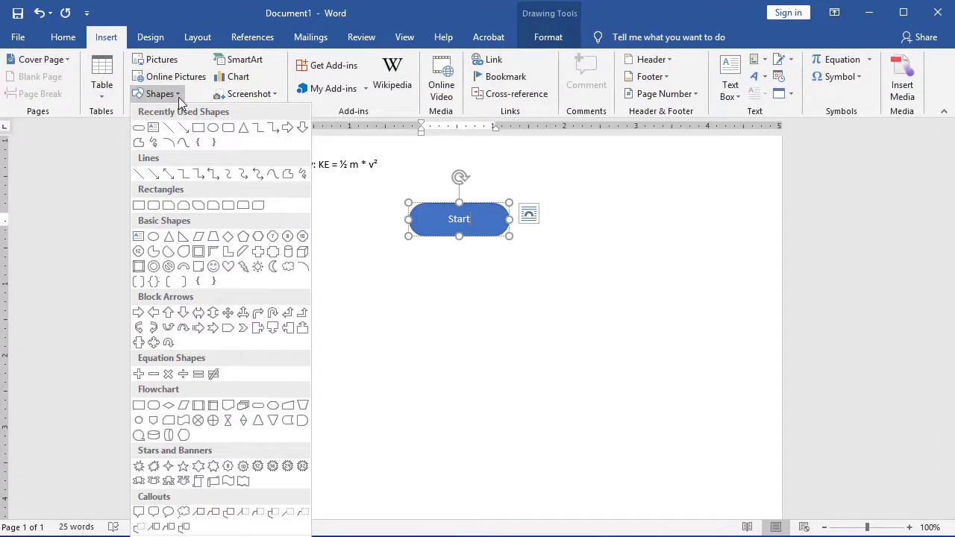
{"action": "left_click", "coordinate": [184, 415]}
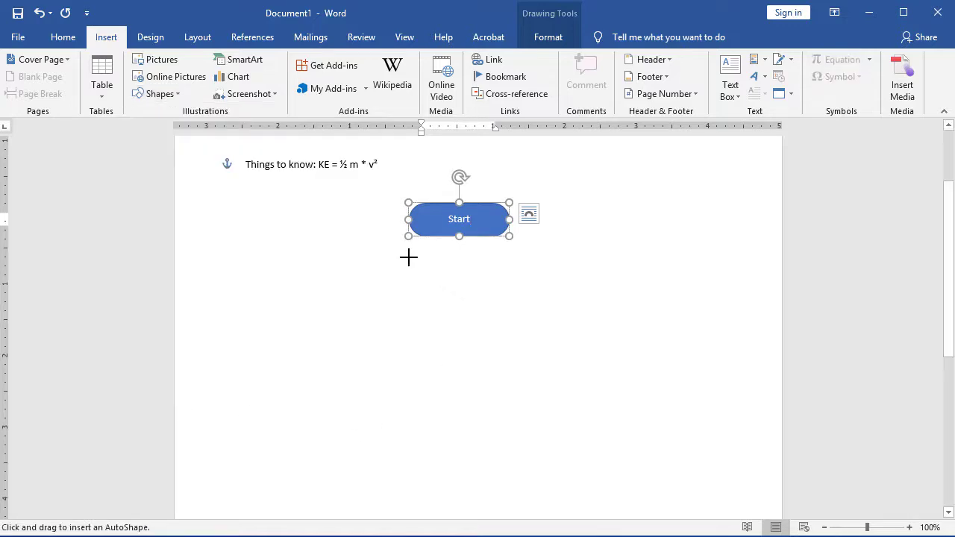
{"action": "left_click_drag", "start_coordinate": [411, 258], "coordinate": [531, 299]}
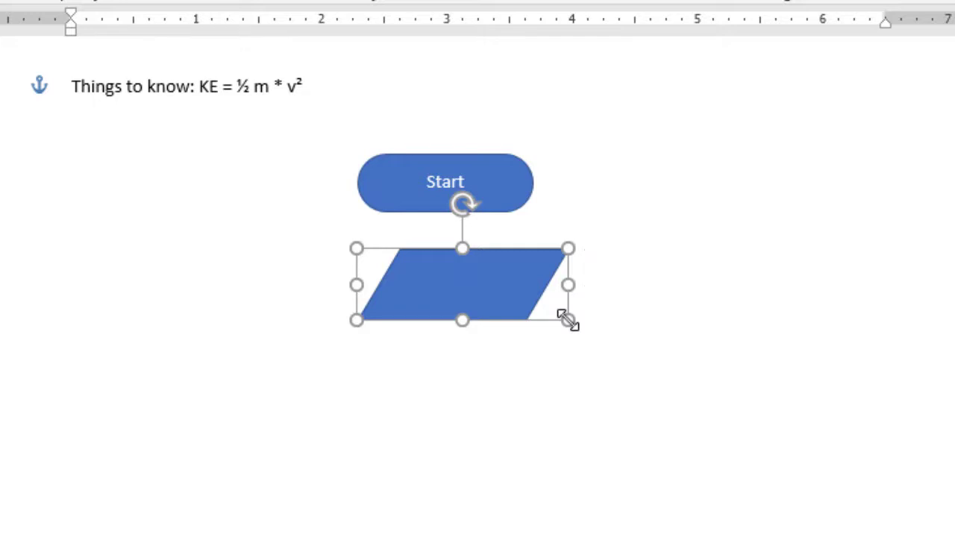
{"action": "type", "text": "In: "}
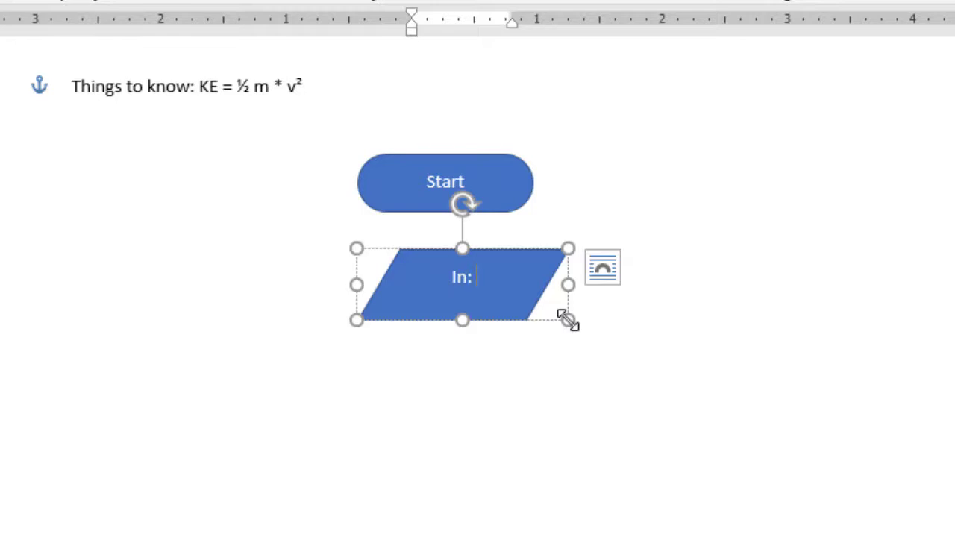
{"action": "type", "text": "mass"}
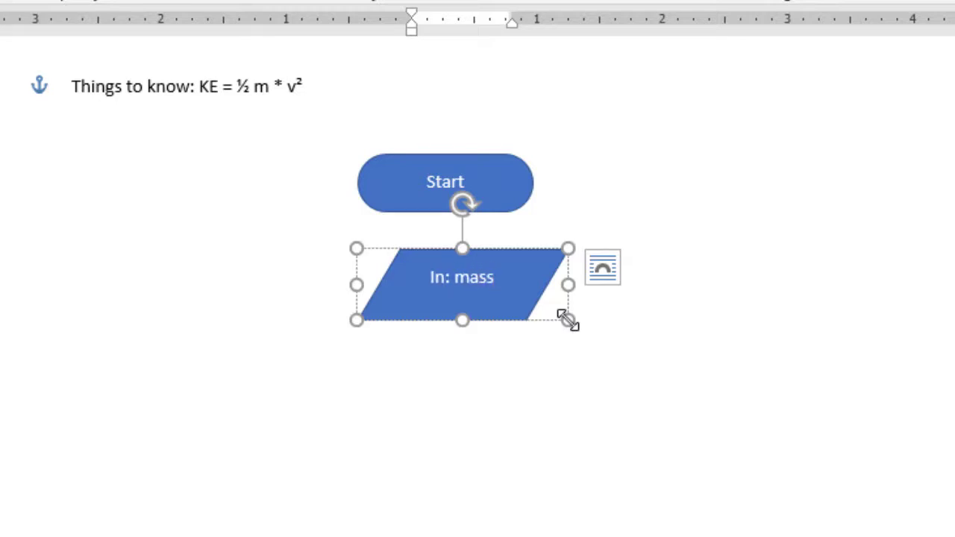
Add a second data parallelogram about 1.67" wide and 0.63" high below the mass input, labelled "In: velocity"
{"action": "left_click", "coordinate": [22, 0]}
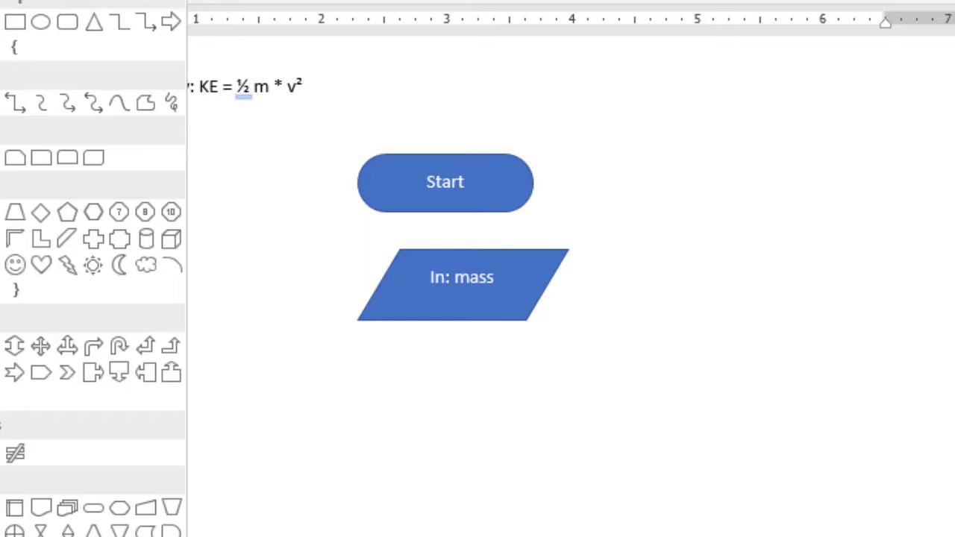
{"action": "left_click", "coordinate": [14, 508]}
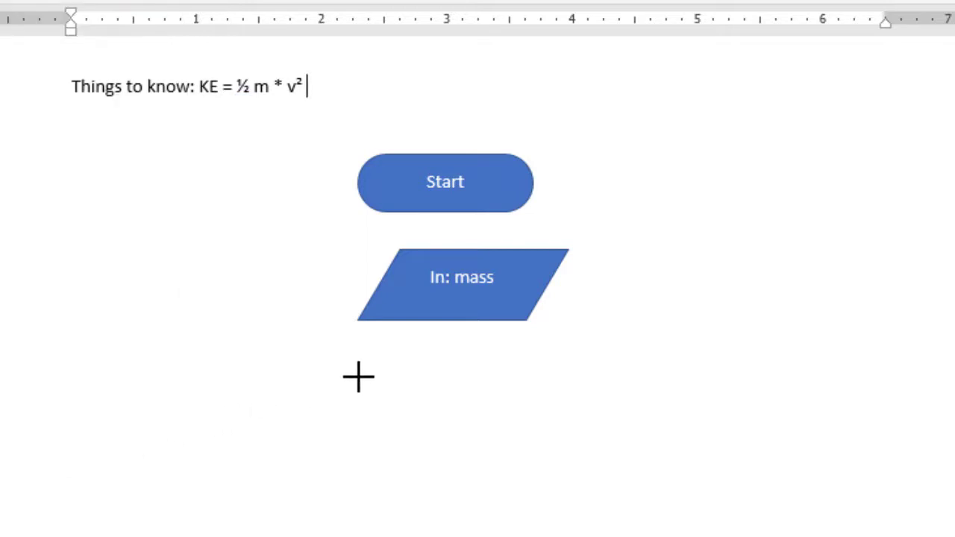
{"action": "left_click_drag", "start_coordinate": [355, 364], "coordinate": [564, 442]}
{"action": "type", "text": "In:"}
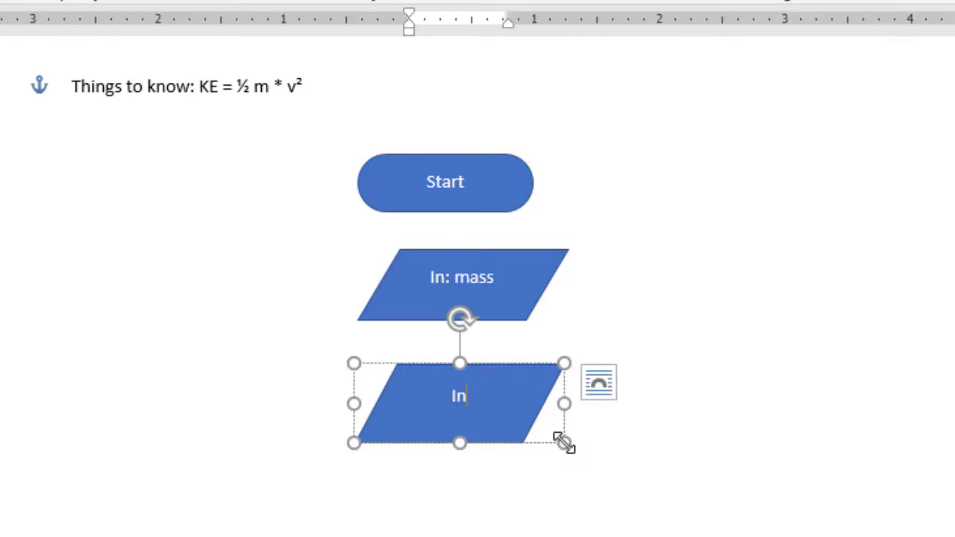
{"action": "type", "text": " velocity"}
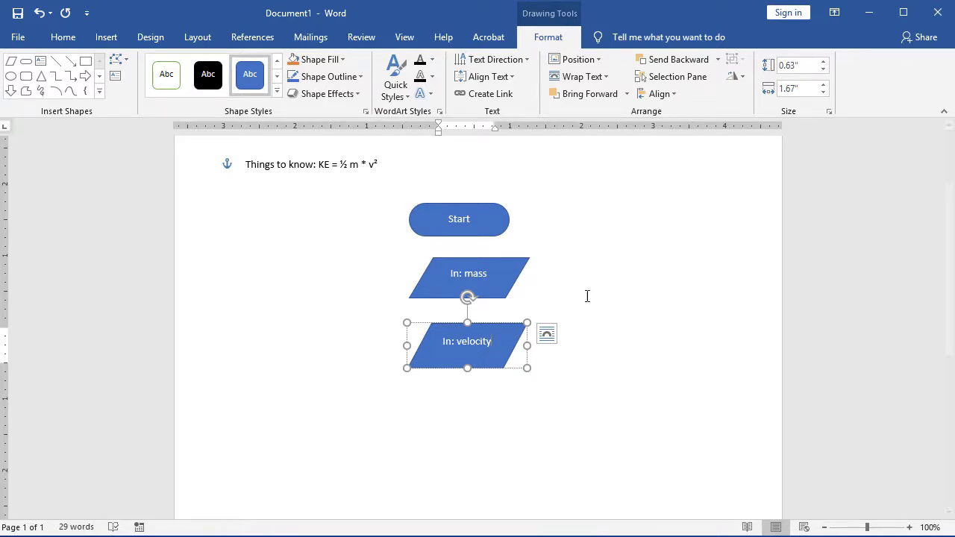
Draw a process rectangle about 1.66" by 0.69" below the velocity input, containing "KE = 0.5*mass * velocity ^ 2"
{"action": "left_click", "coordinate": [108, 47]}
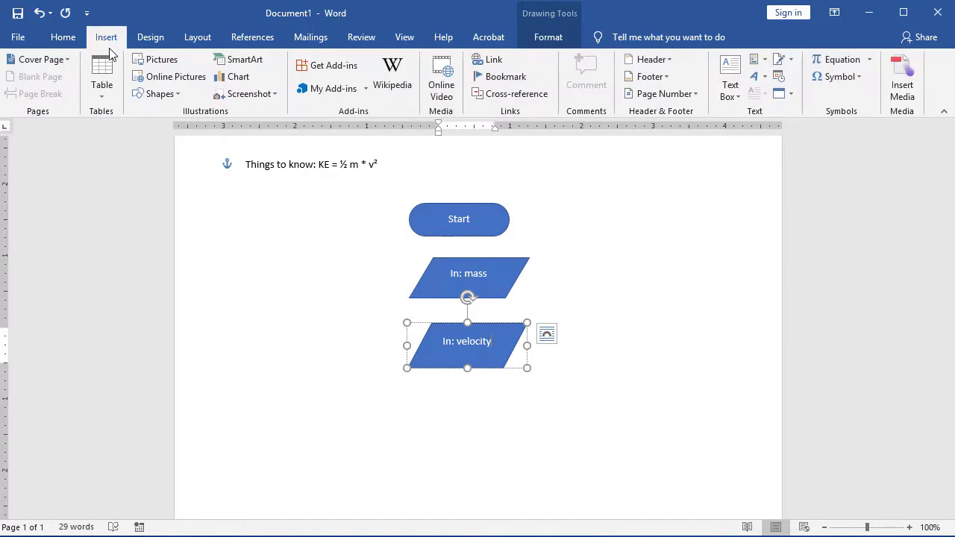
{"action": "left_click", "coordinate": [175, 94]}
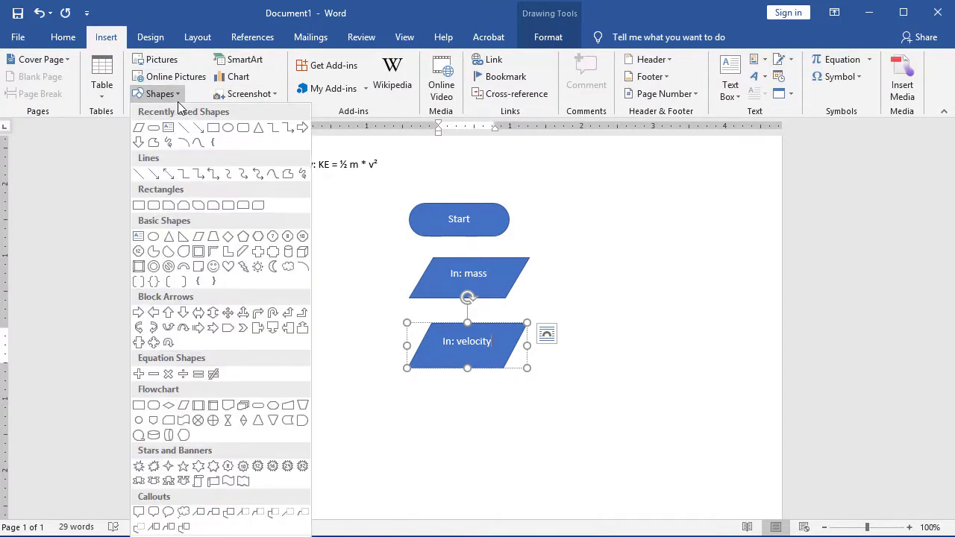
{"action": "left_click", "coordinate": [139, 406]}
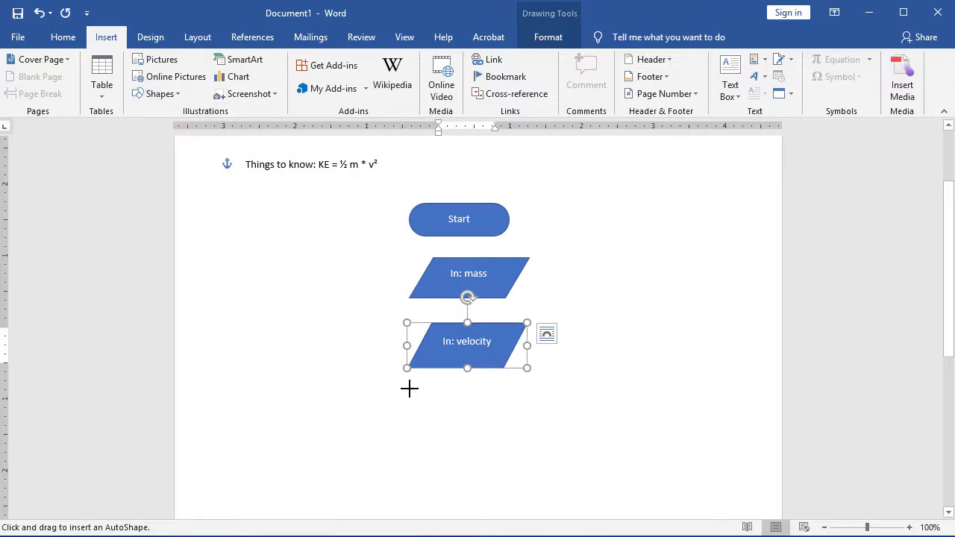
{"action": "left_click_drag", "start_coordinate": [407, 389], "coordinate": [526, 440]}
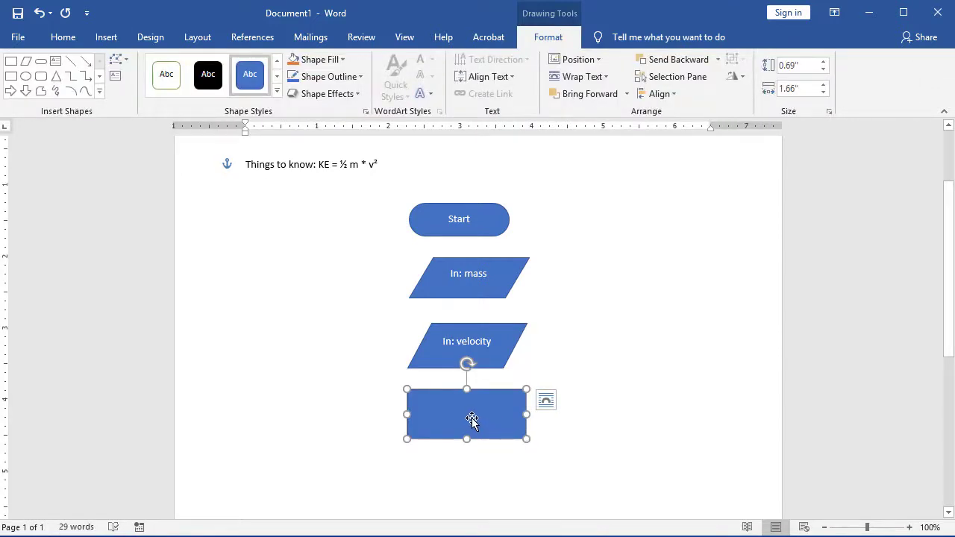
{"action": "type", "text": "KE"}
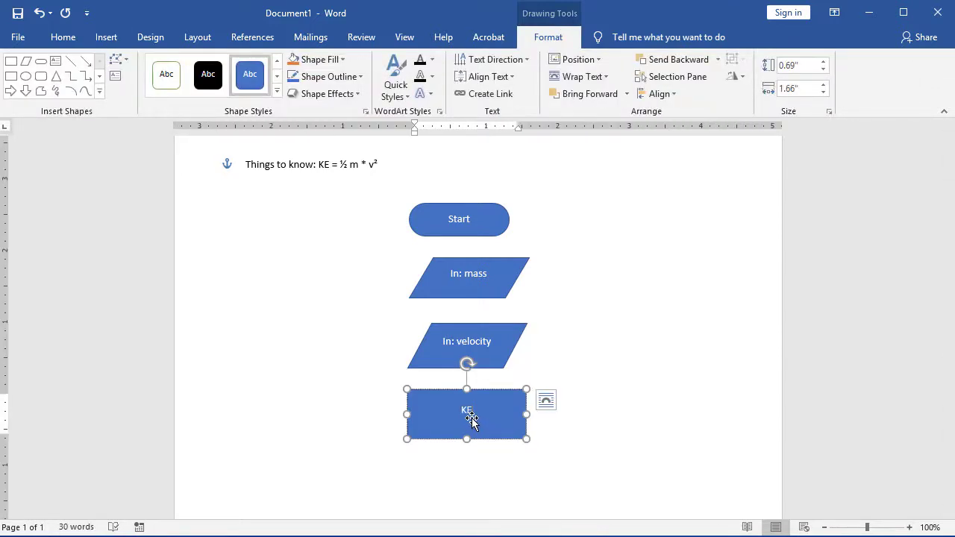
{"action": "type", "text": " = 0.5*mass * velocity"}
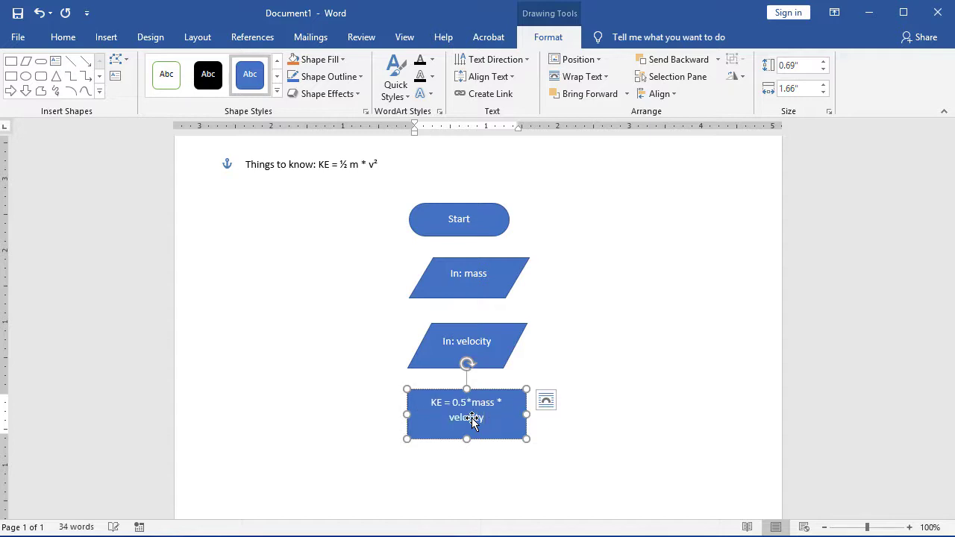
{"action": "type", "text": " ^"}
{"action": "type", "text": "2"}
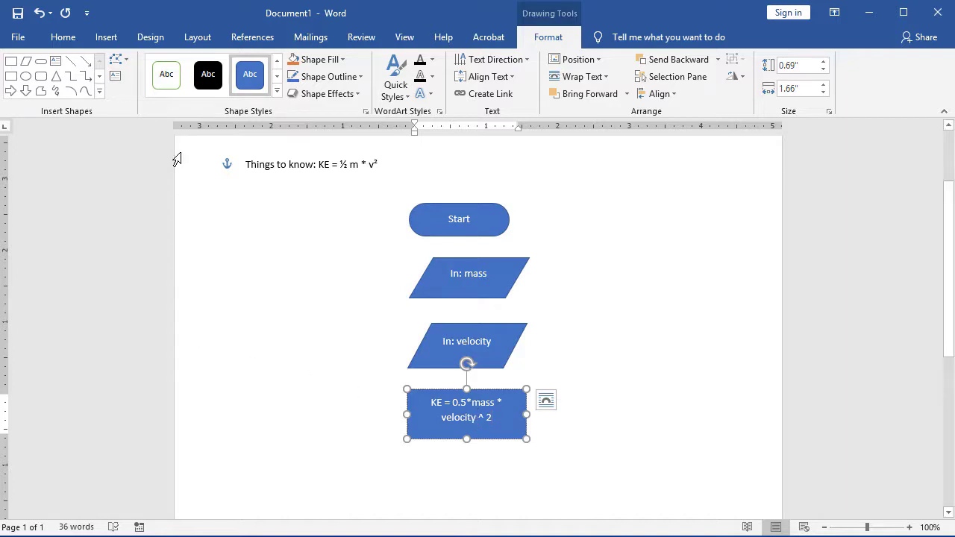
Draw a data parallelogram about 1.78" by 0.52" below the process rectangle and label it "Out: KE"
{"action": "left_click", "coordinate": [107, 41]}
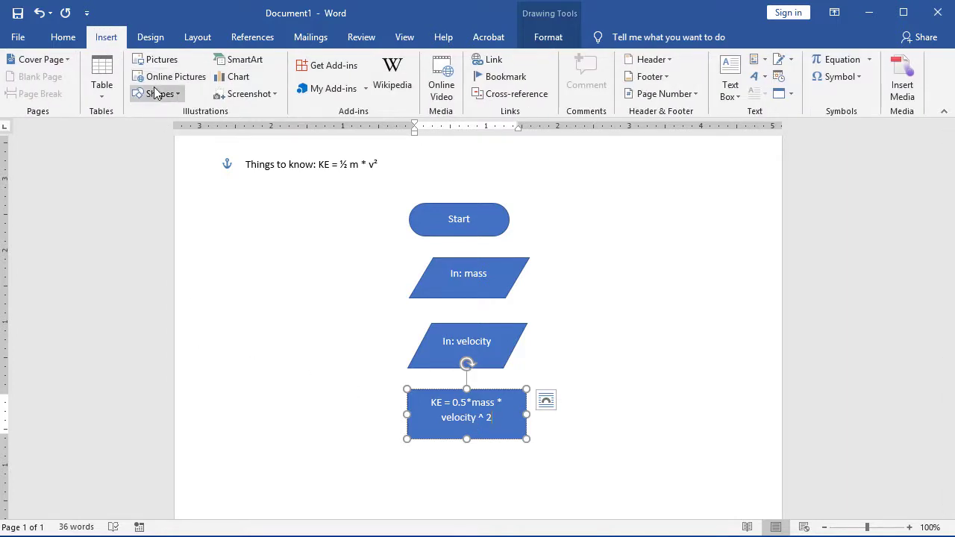
{"action": "left_click", "coordinate": [158, 93]}
{"action": "left_click", "coordinate": [183, 406]}
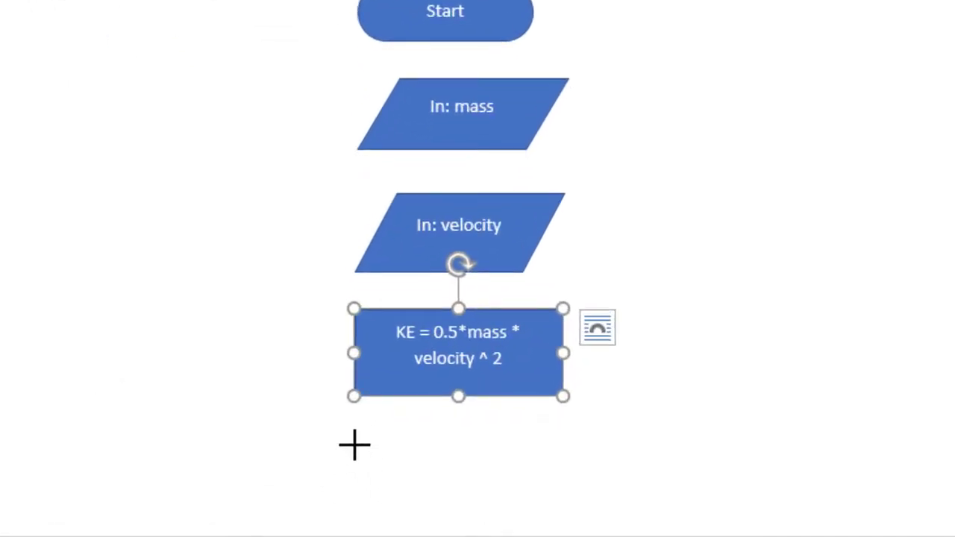
{"action": "left_click_drag", "start_coordinate": [354, 446], "coordinate": [579, 511]}
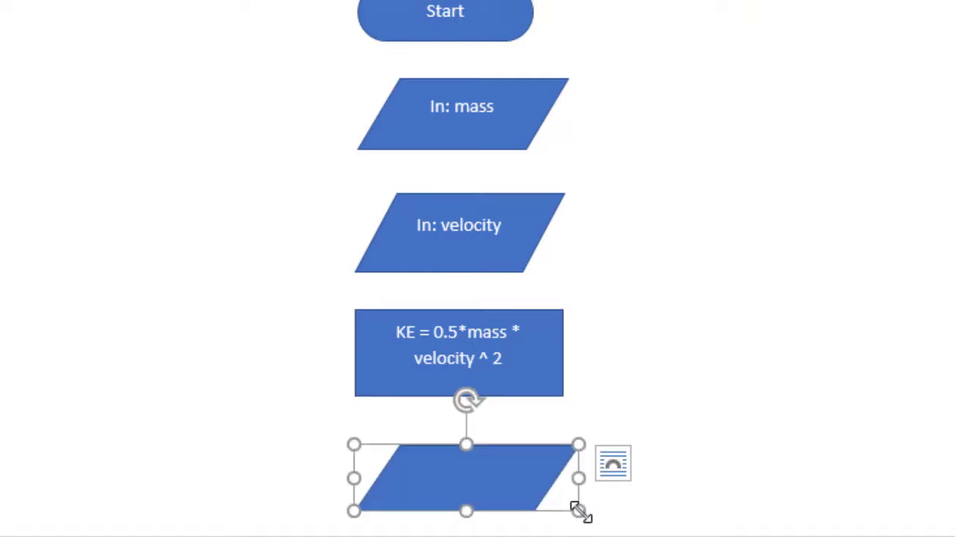
{"action": "type", "text": "Out: KE"}
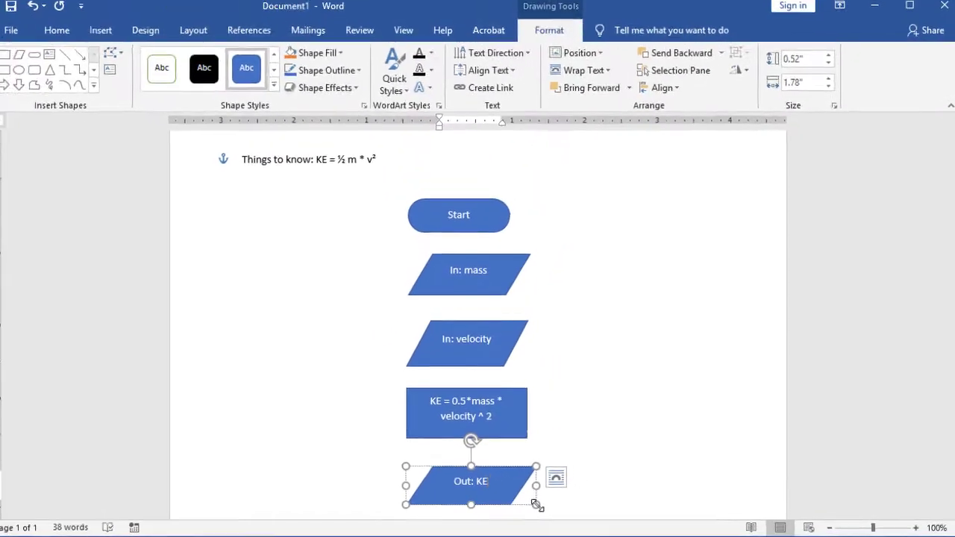
Draw a terminator shape about 1.46" by 0.42" below the output parallelogram, label it "End", and deselect it
{"action": "left_click", "coordinate": [108, 39]}
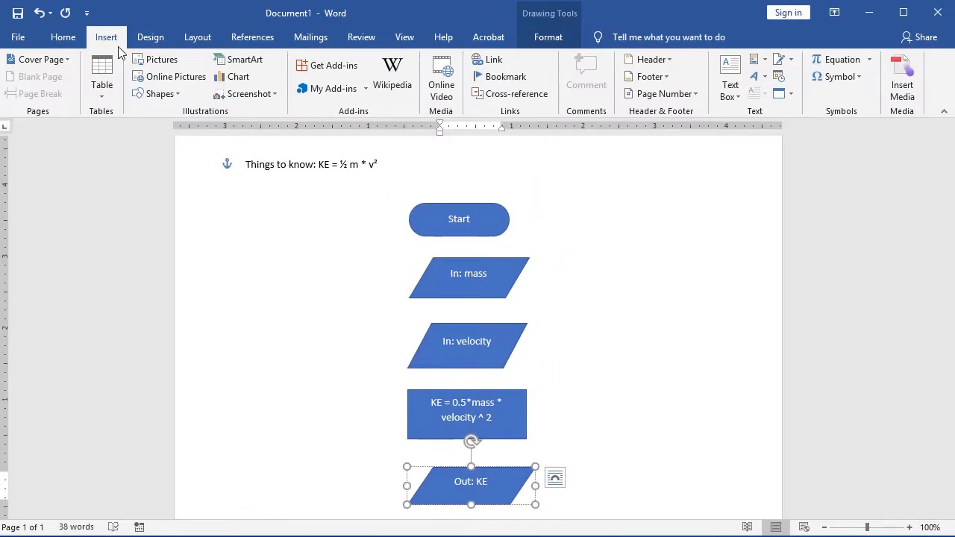
{"action": "left_click", "coordinate": [170, 95]}
{"action": "left_click", "coordinate": [260, 406]}
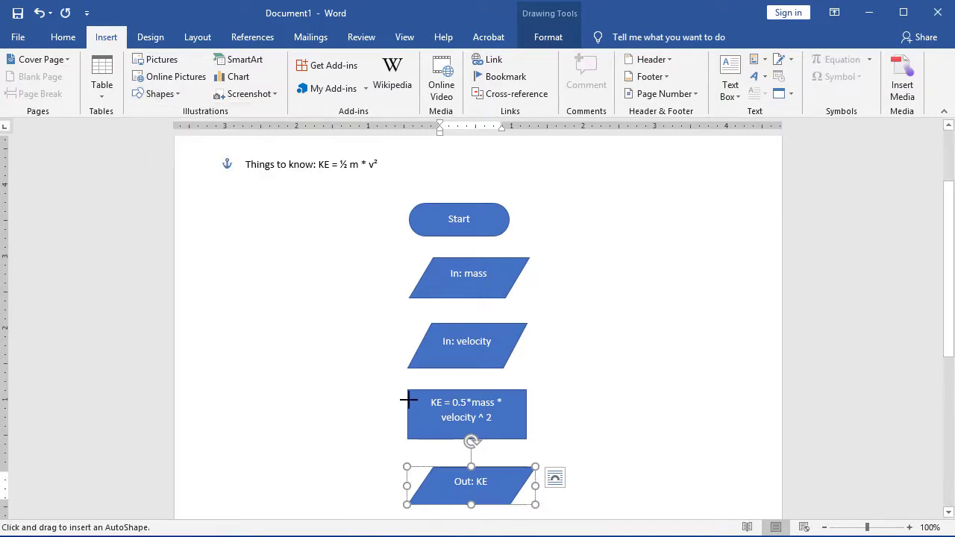
{"action": "scroll", "coordinate": [409, 401], "scroll_direction": "down", "scroll_amount": 3}
{"action": "left_click_drag", "start_coordinate": [406, 429], "coordinate": [510, 458]}
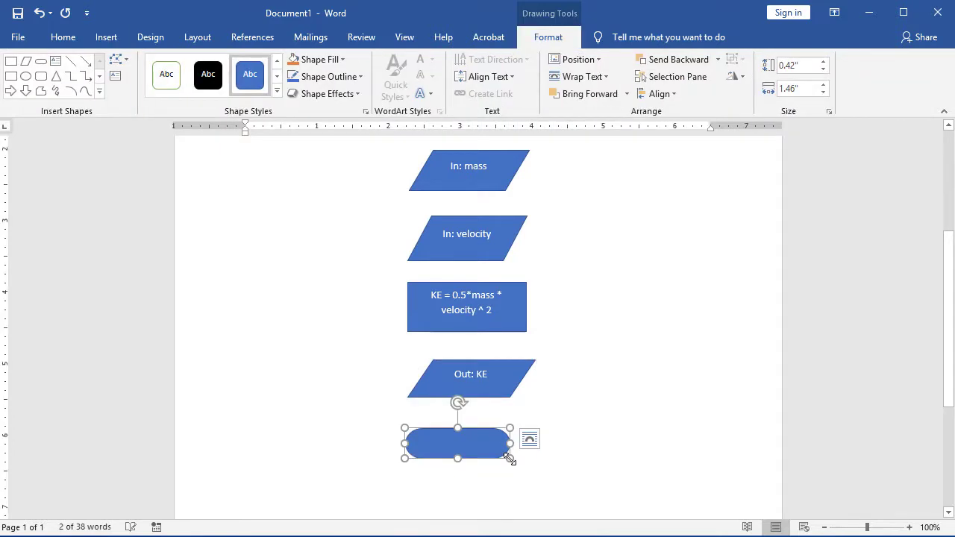
{"action": "type", "text": "End"}
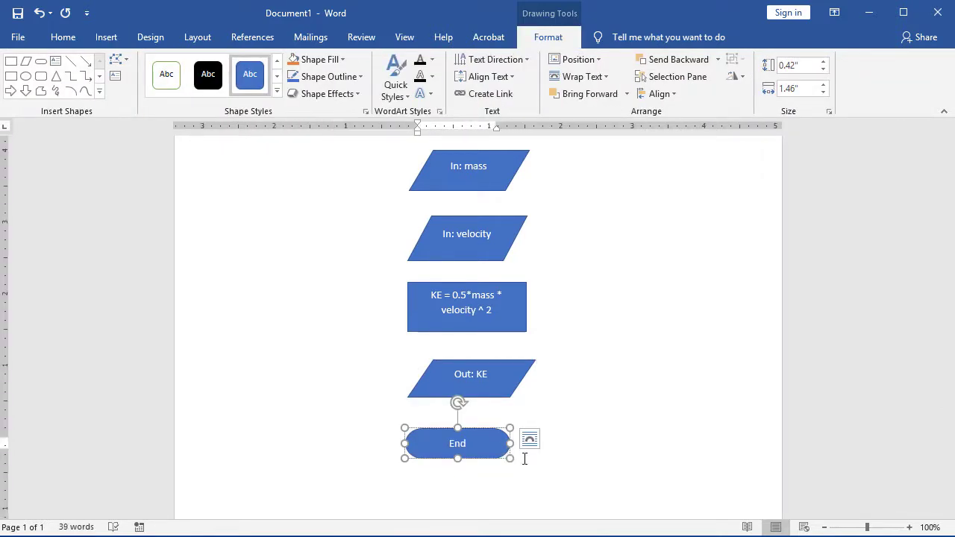
{"action": "left_click", "coordinate": [601, 401]}
Connect each flowchart shape to the one below it with a short vertical arrow, from Start down to End
{"action": "scroll", "coordinate": [601, 401], "scroll_direction": "up", "scroll_amount": 3}
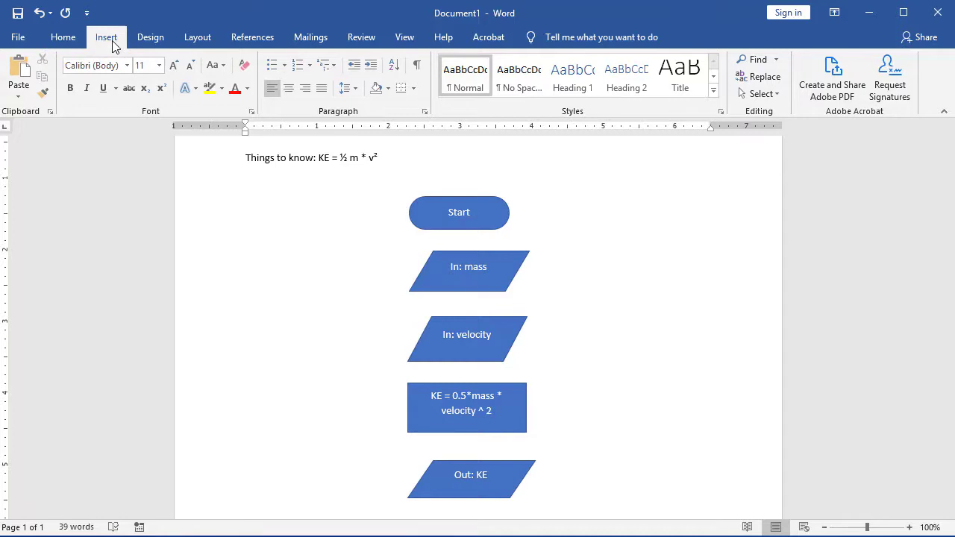
{"action": "key", "text": "ctrl+z"}
{"action": "left_click_drag", "start_coordinate": [462, 293], "coordinate": [473, 449]}
{"action": "scroll", "coordinate": [575, 440], "scroll_direction": "down", "scroll_amount": 2}
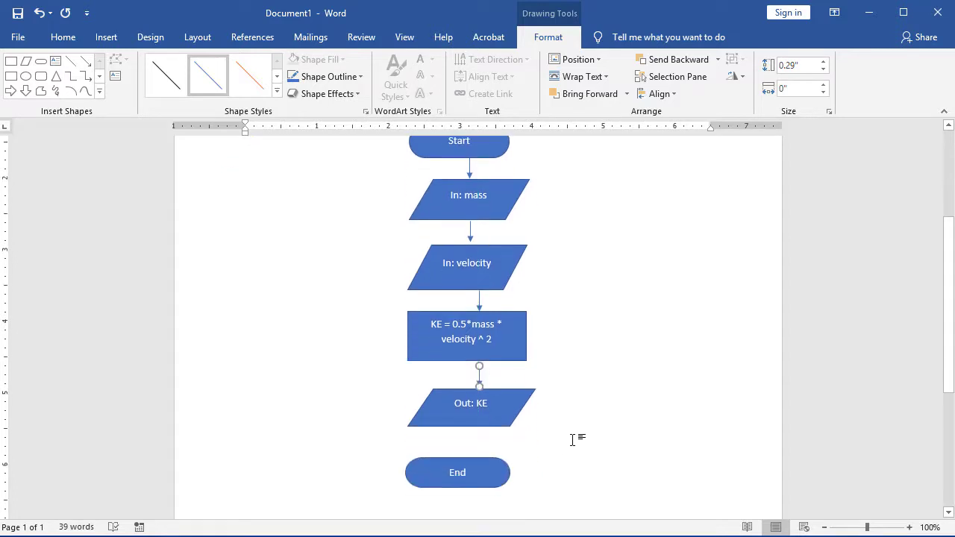
{"action": "left_click_drag", "start_coordinate": [491, 391], "coordinate": [457, 438]}
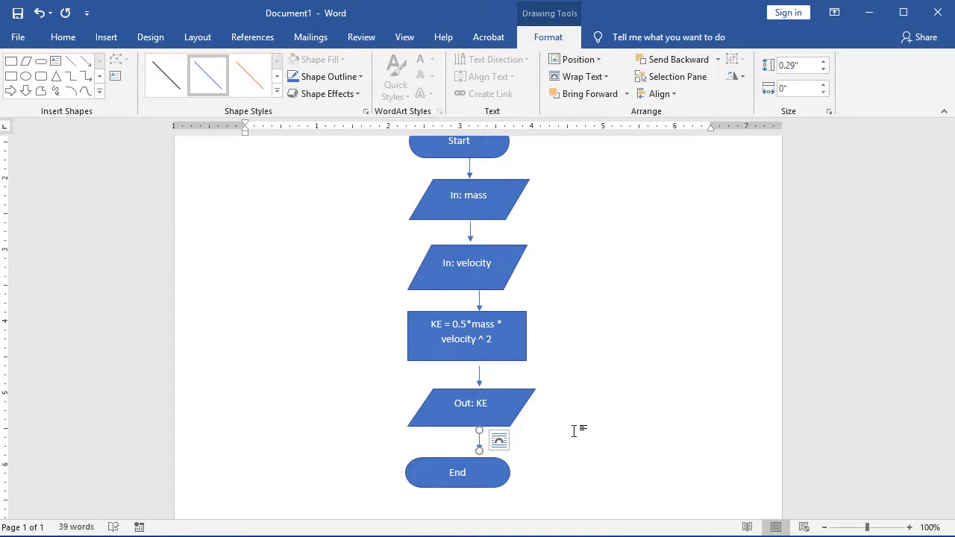
{"action": "left_click", "coordinate": [574, 431]}
{"action": "left_click", "coordinate": [948, 128]}
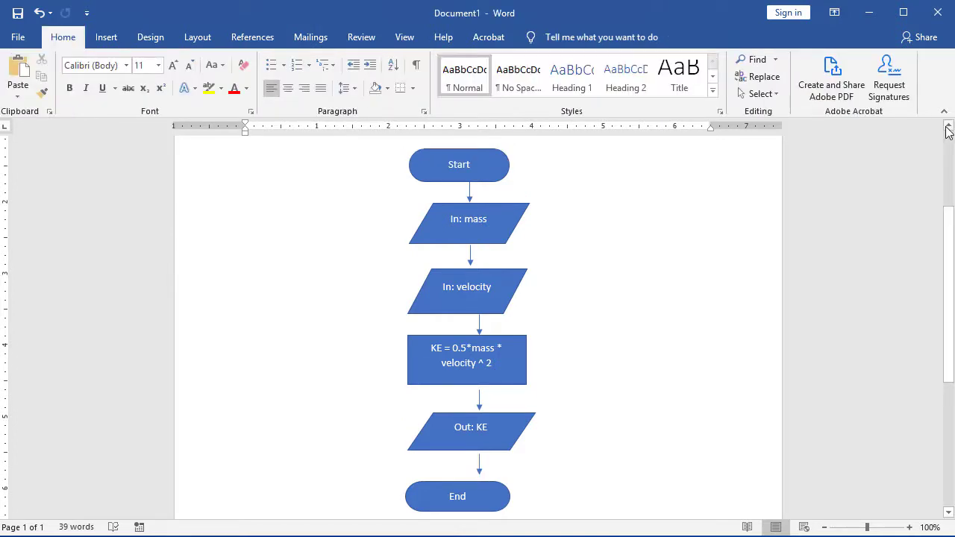